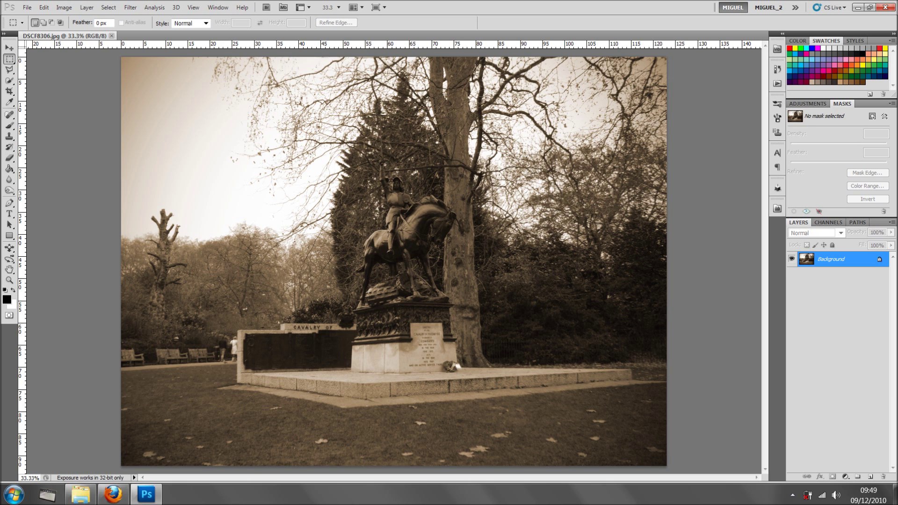
- Duplicate the Background layer and make a rectangular selection inset from the photo's edges
drag(831, 259, 870, 476)
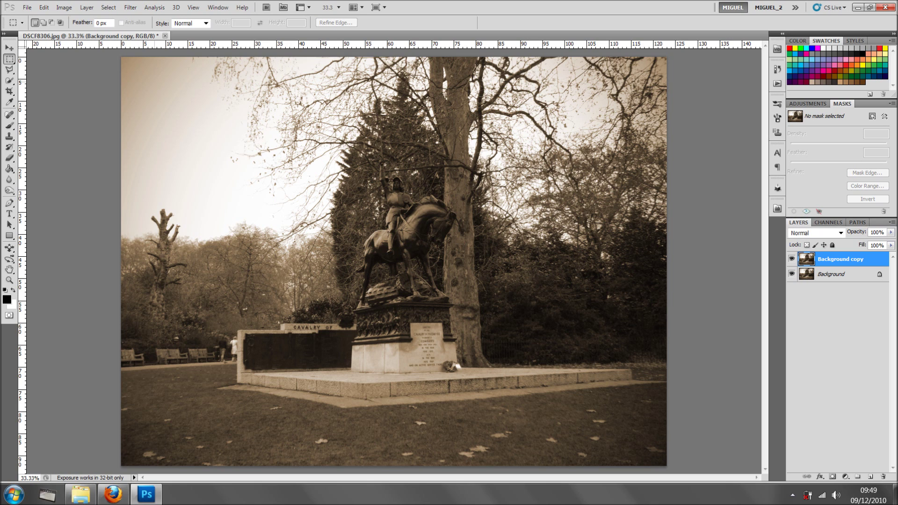
drag(163, 114, 629, 433)
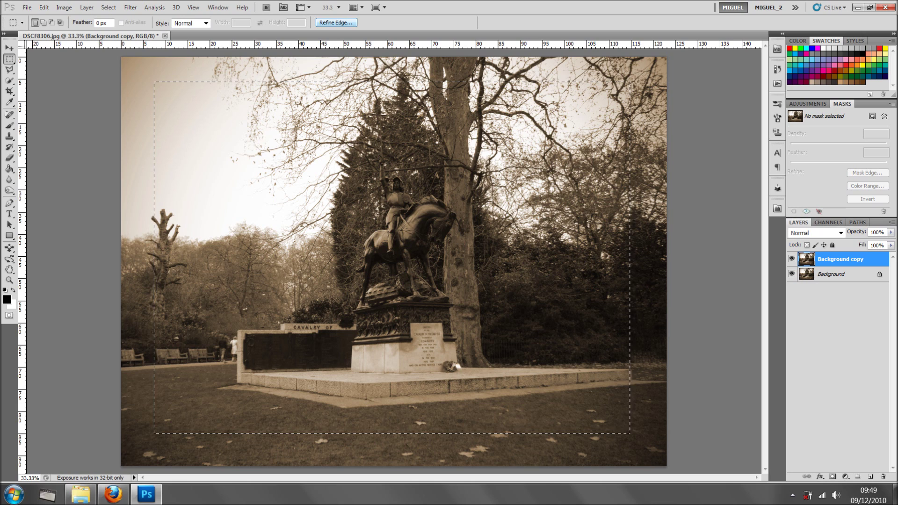
- Refine the rectangular selection's edge with Smart Radius enabled and the radius at its maximum
click(336, 22)
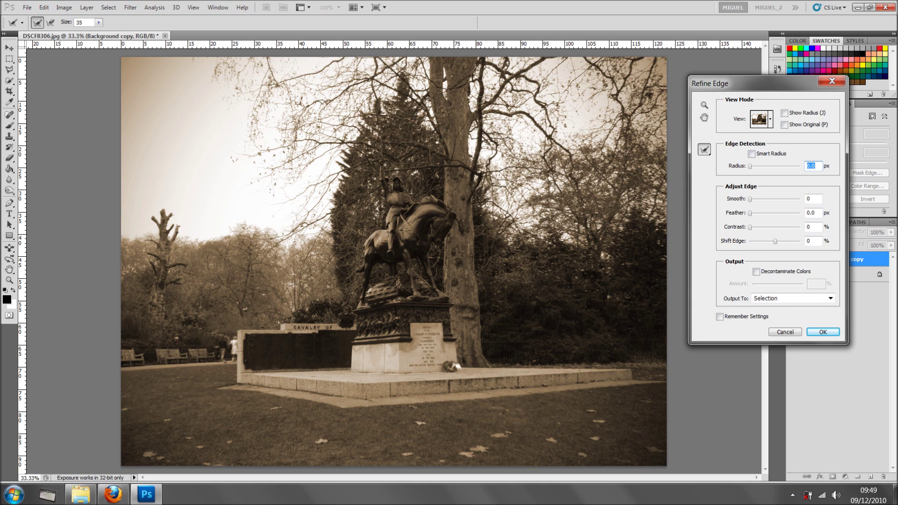
click(751, 154)
drag(750, 166, 799, 166)
key(Return)
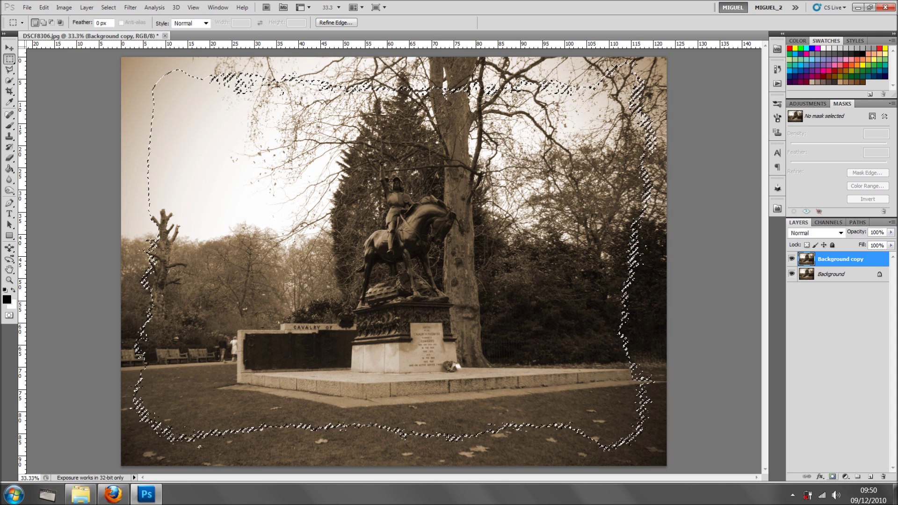
- Add a layer mask from the refined selection, and undo both the mask and the edge refinement
click(832, 477)
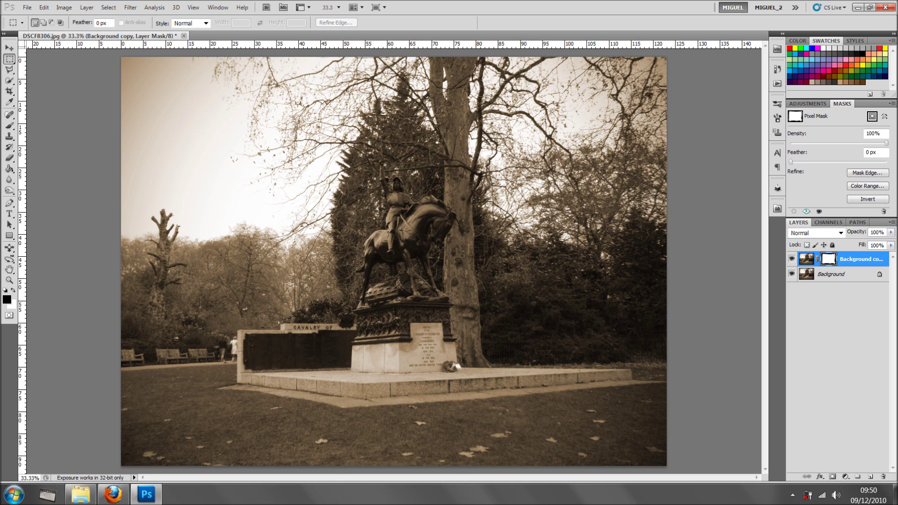
key(ctrl+alt+z)
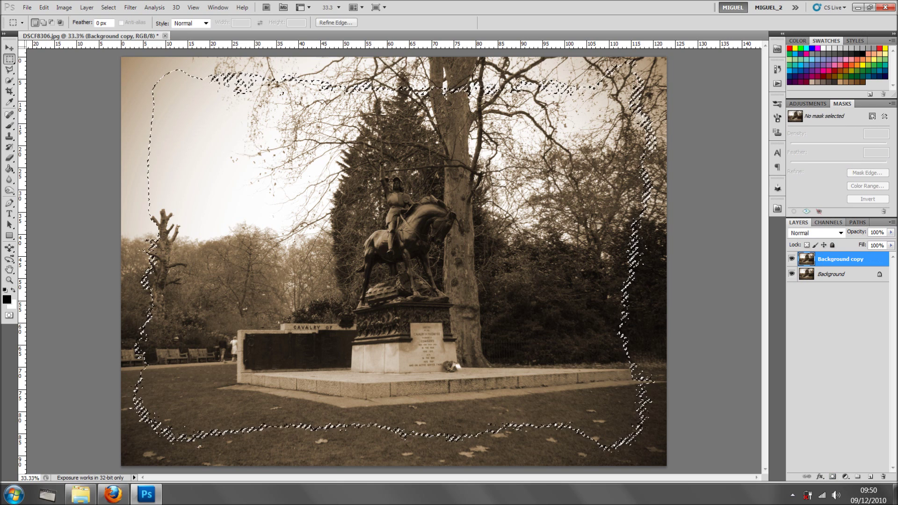
key(ctrl+alt+z)
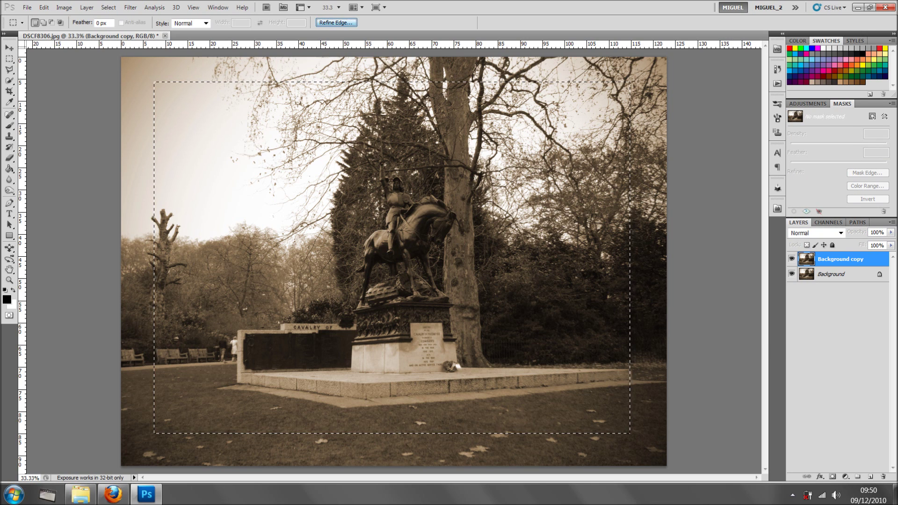
- Refine the selection's edge with Smart Radius and a 250 px radius, output to New Layer with Layer Mask
click(336, 22)
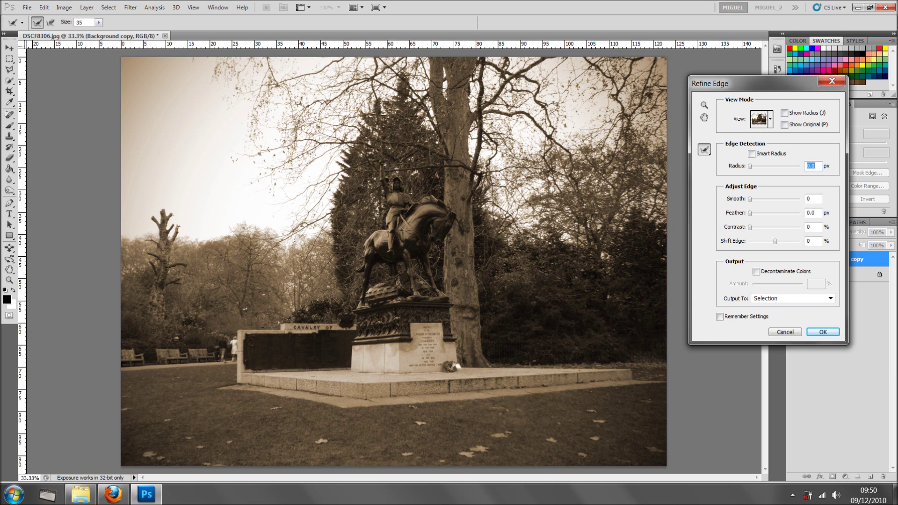
click(751, 154)
drag(749, 166, 800, 166)
click(792, 298)
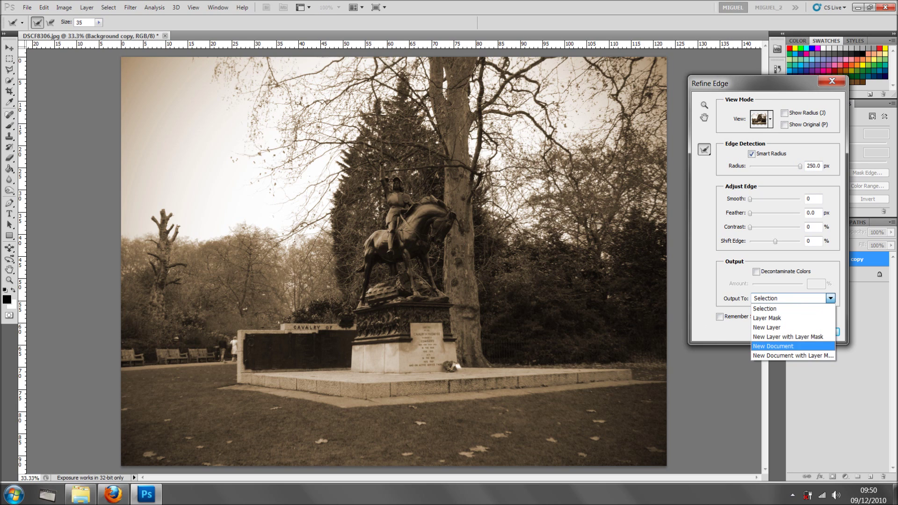
key(Return)
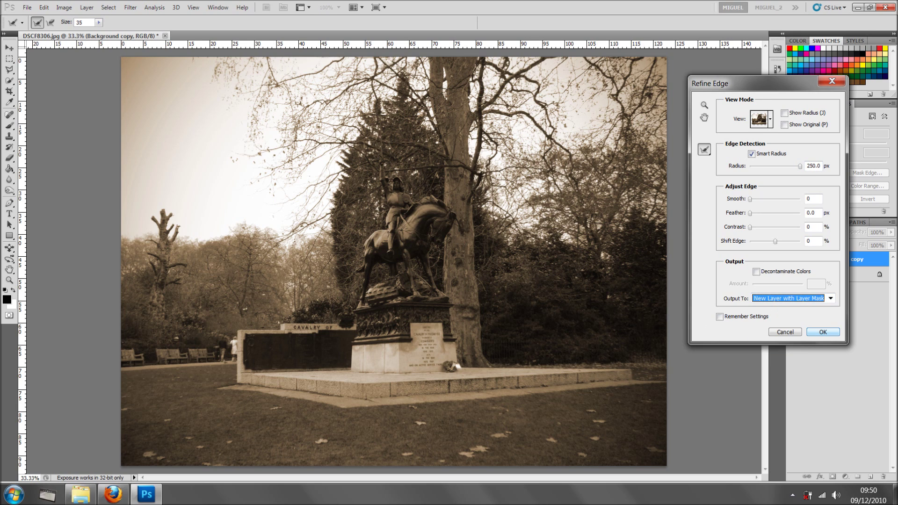
key(Return)
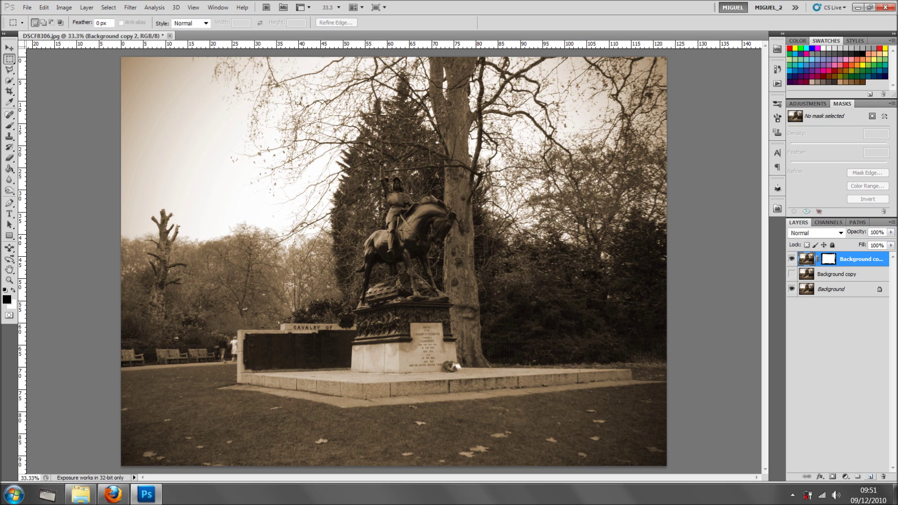
- Add a new layer directly beneath the masked Background copy 2 and fill it with white
ctrl+click(871, 477)
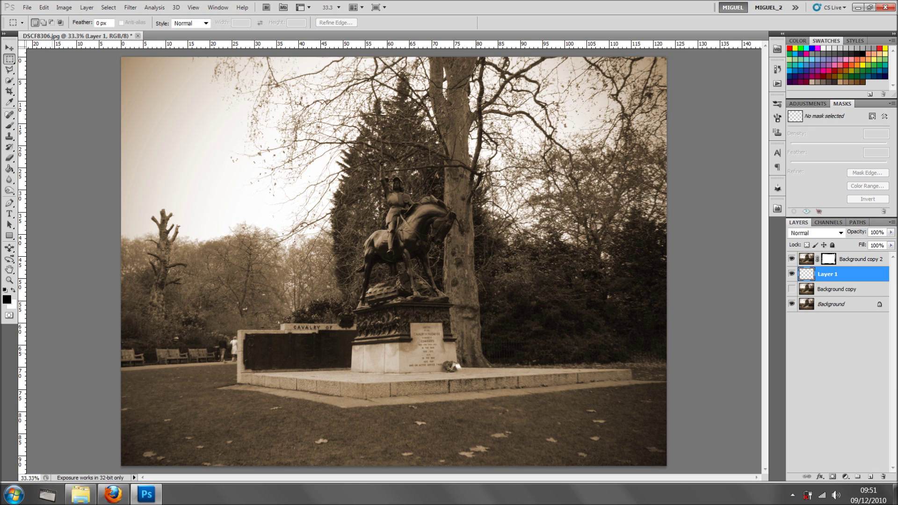
key(shift+F5)
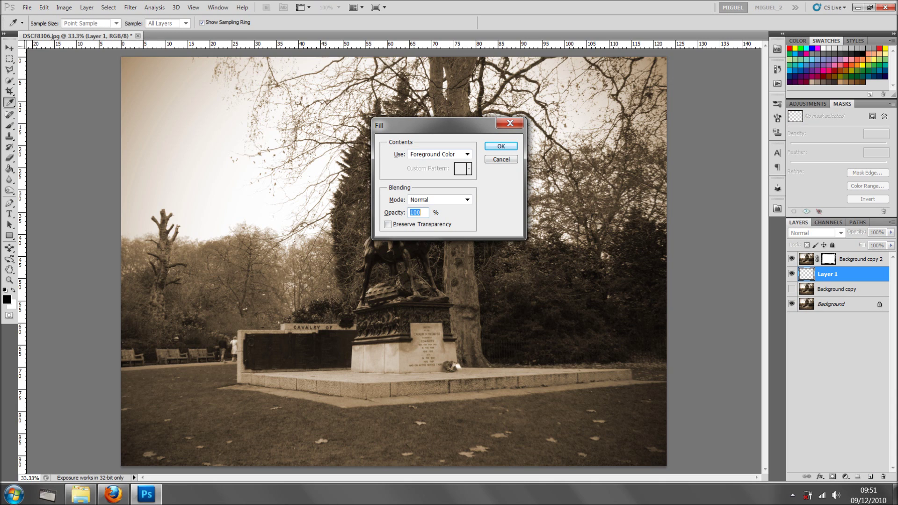
click(468, 155)
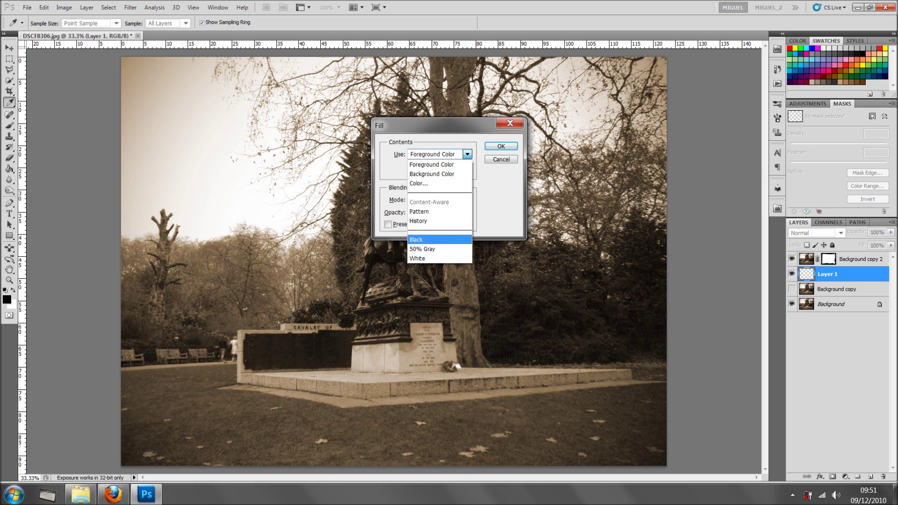
key(Down)
key(Return)
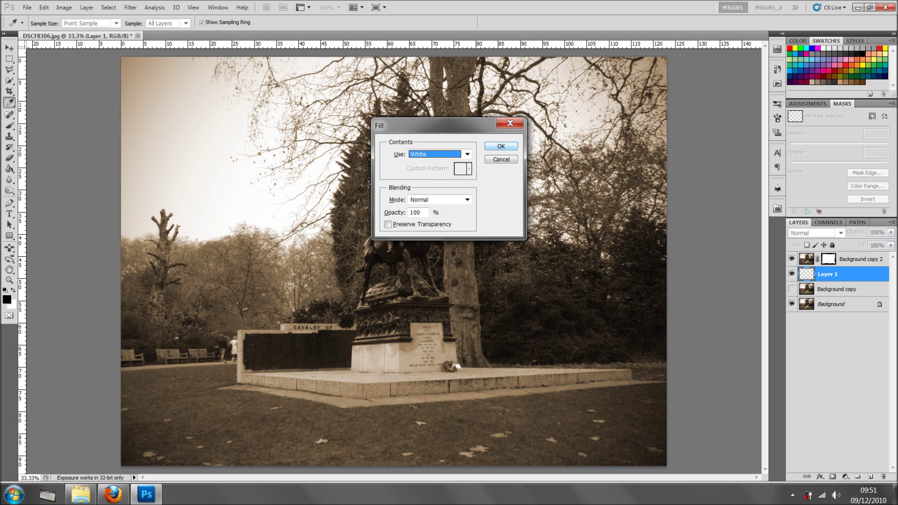
key(Return)
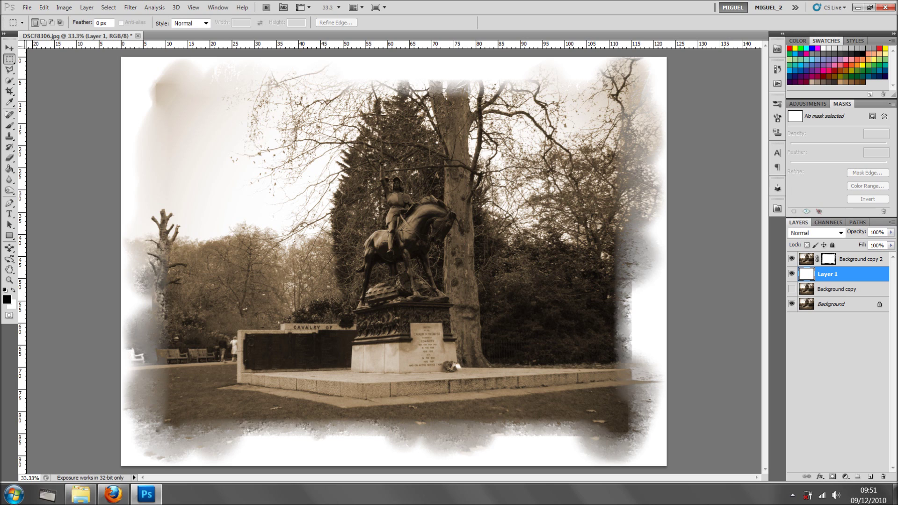
- Delete Background copy, Layer 1 and Background copy 2, leaving only the Background layer
click(837, 289)
shift+click(861, 259)
drag(852, 292, 883, 477)
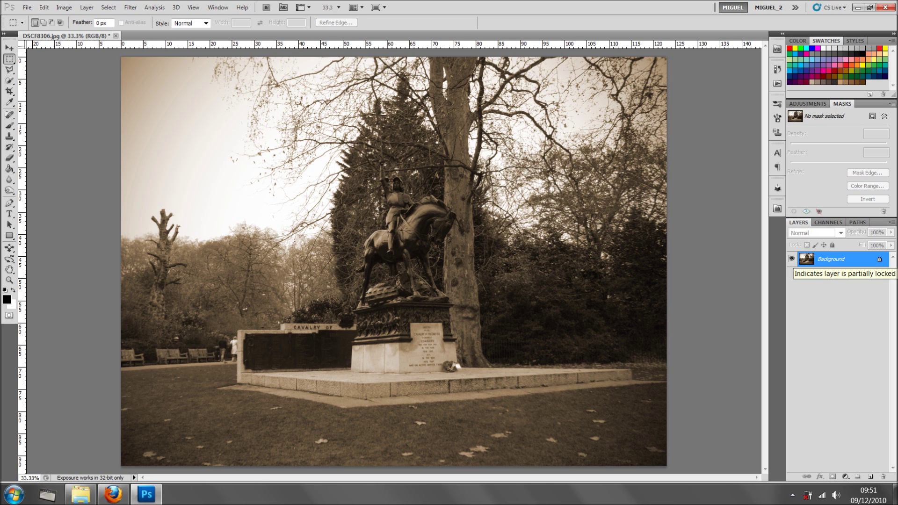
drag(879, 259, 883, 476)
key(ctrl+z)
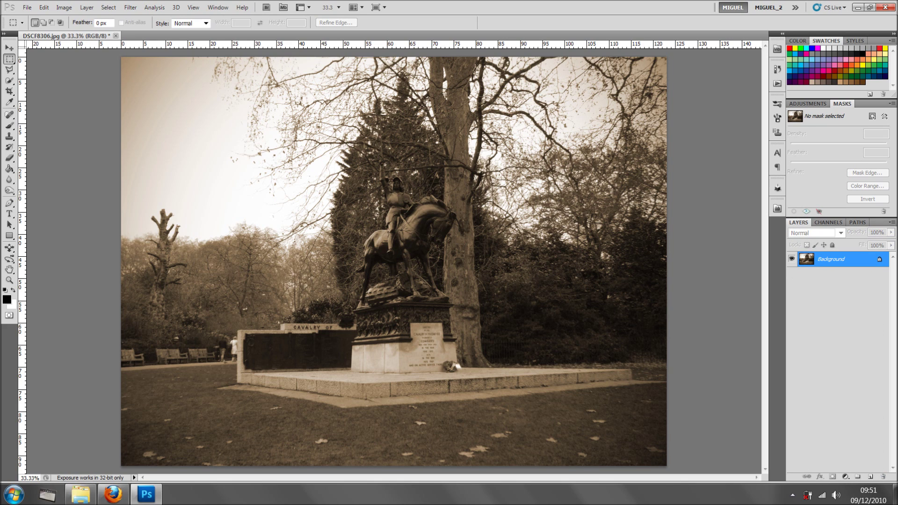
double_click(837, 259)
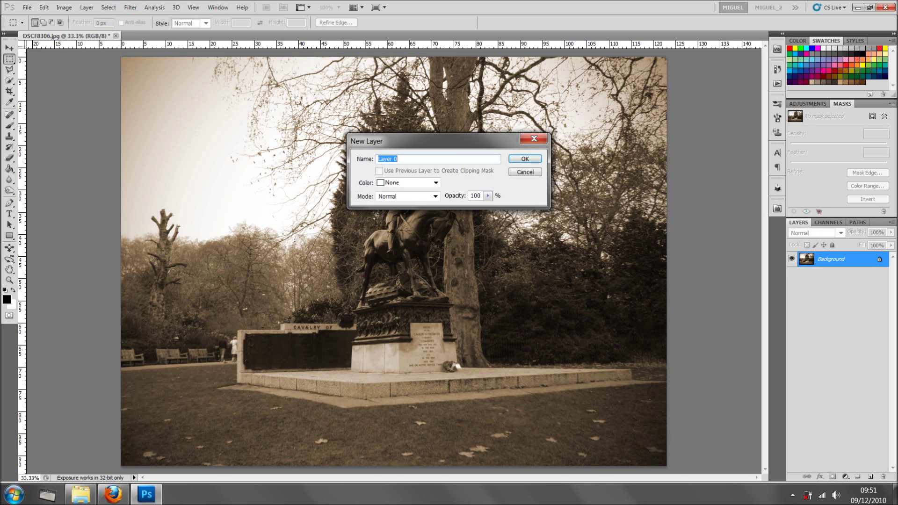
key(Return)
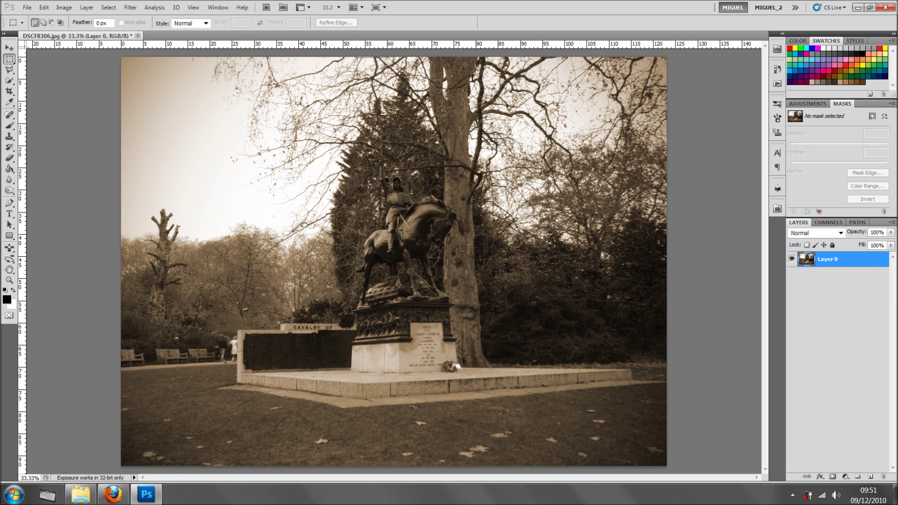
key(ctrl+z)
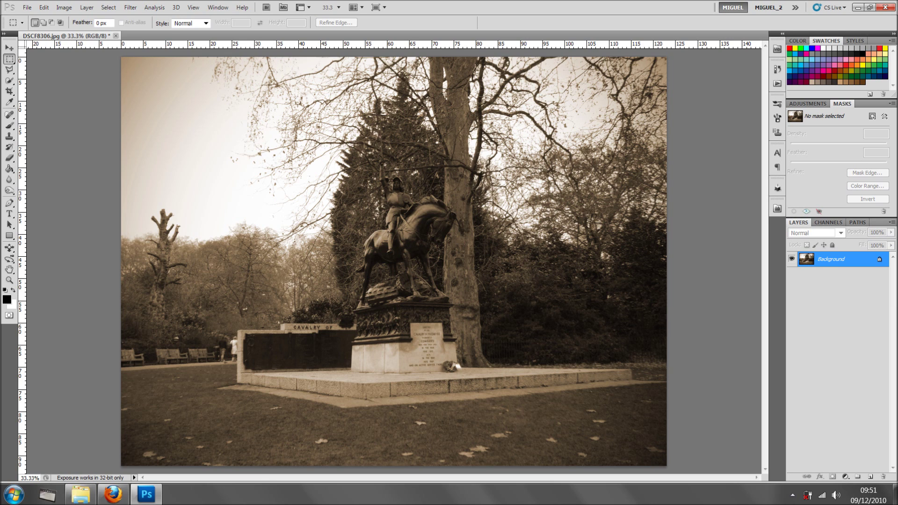
- Convert the Background into a regular layer with the default settings, and add a black-filled layer beneath it
double_click(831, 259)
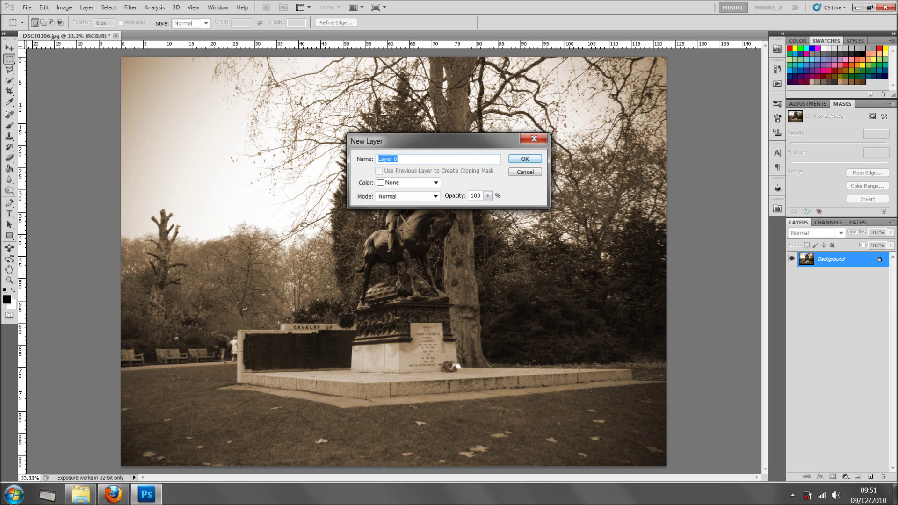
key(Return)
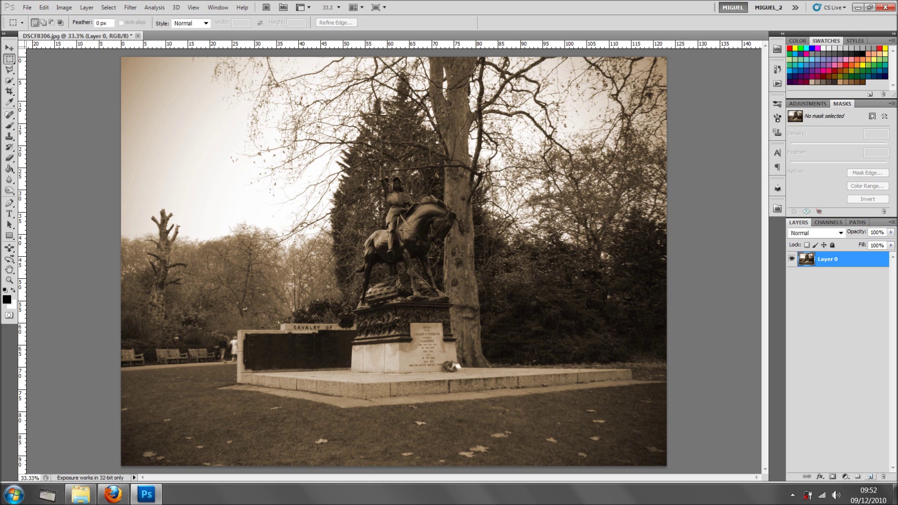
ctrl+click(870, 476)
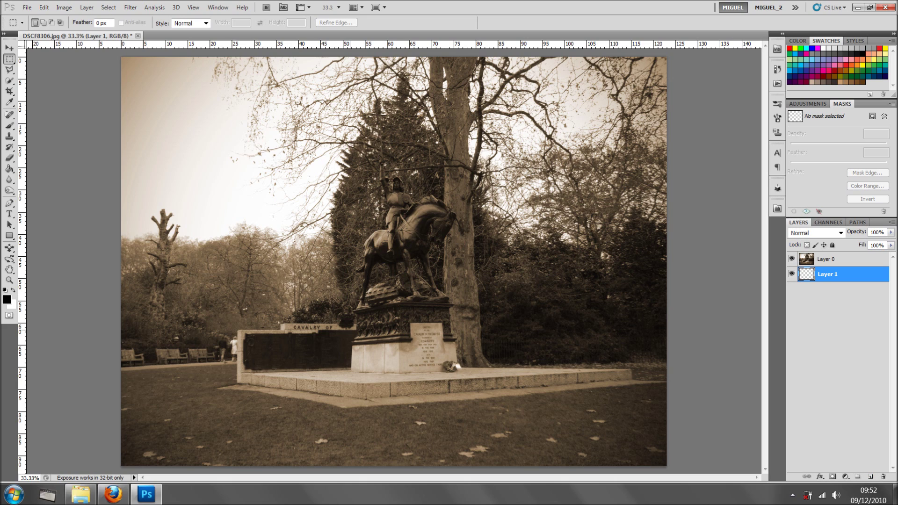
key(alt+BackSpace)
- Draw a rough, ragged-edged rectangular selection with the Lasso tool, inset from the photo's edges
click(9, 70)
click(46, 69)
mouse_move(162, 104)
mouse_down()
mouse_move(181, 300)
mouse_move(177, 421)
mouse_move(613, 424)
mouse_move(640, 167)
mouse_up()
drag(641, 95, 269, 105)
drag(269, 104, 163, 106)
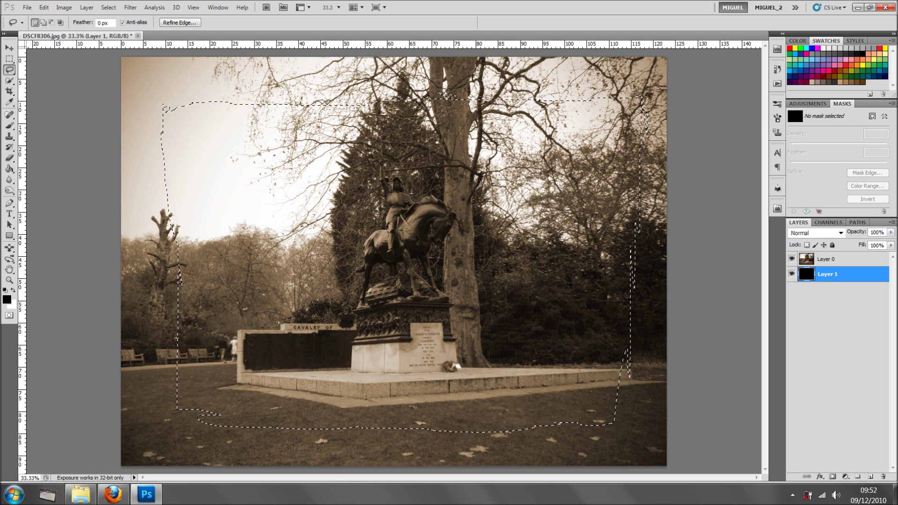
- Copy the selected black area to its own layer, hide Layer 1, and check the shape with Layer 0 briefly hidden
key(ctrl+j)
key(alt+BackSpace)
click(792, 289)
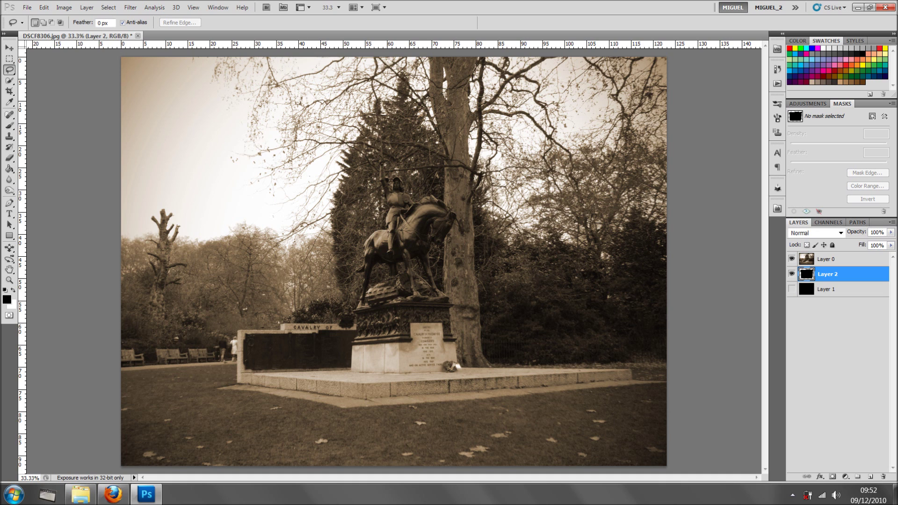
click(791, 259)
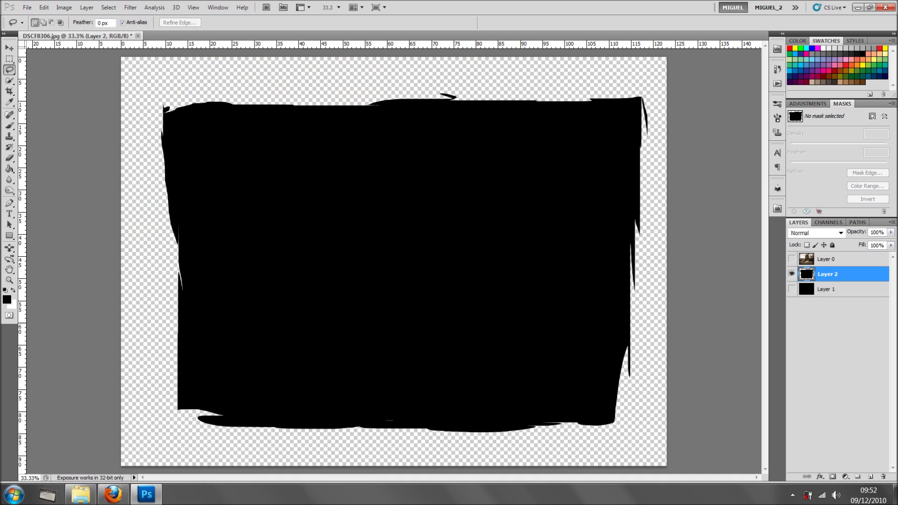
click(791, 258)
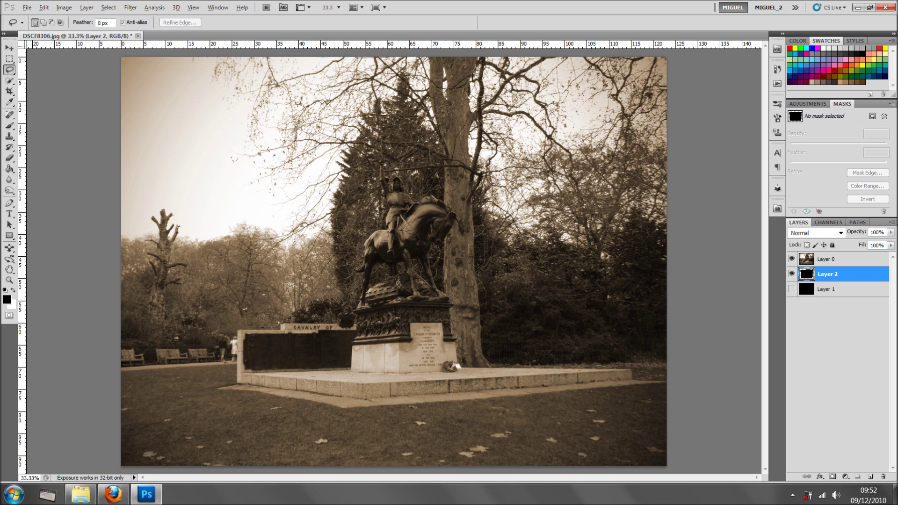
- Clip Layer 0 to the ragged shape on Layer 2, and show Layer 1 inverted to white as the backdrop
alt+click(821, 266)
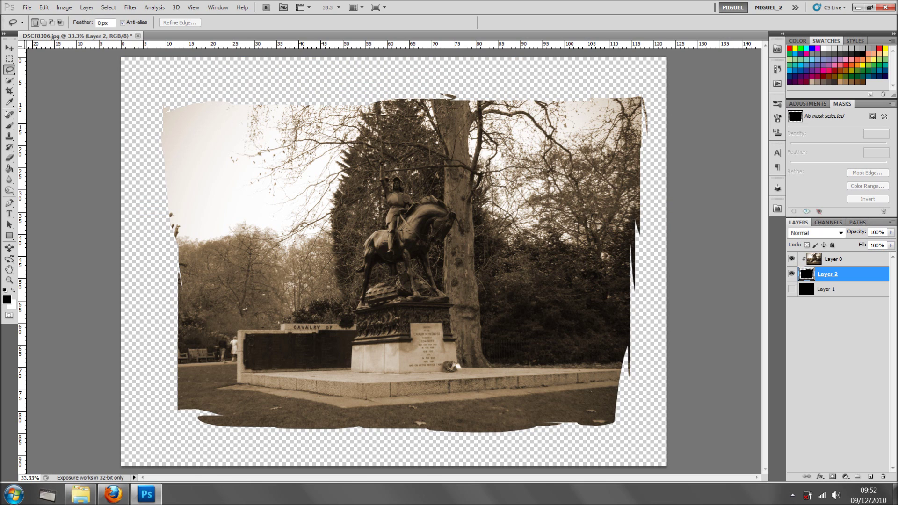
click(791, 289)
click(826, 289)
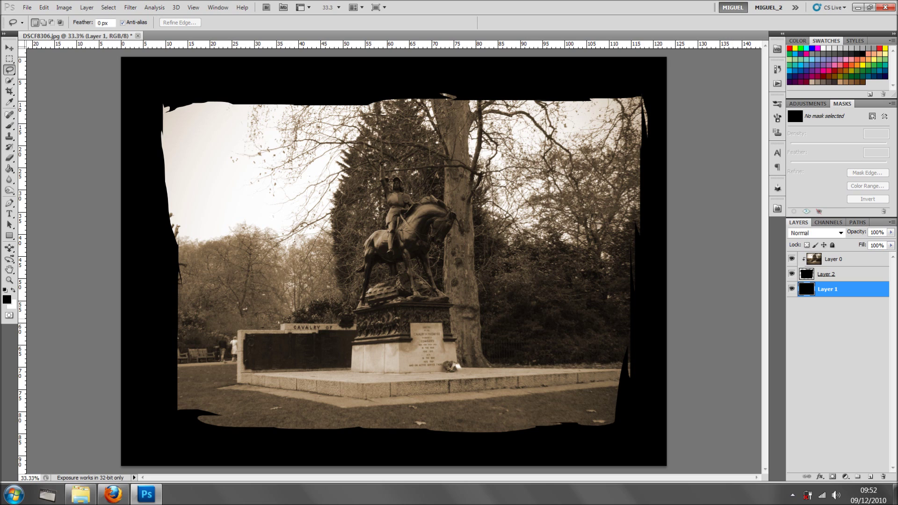
key(ctrl+i)
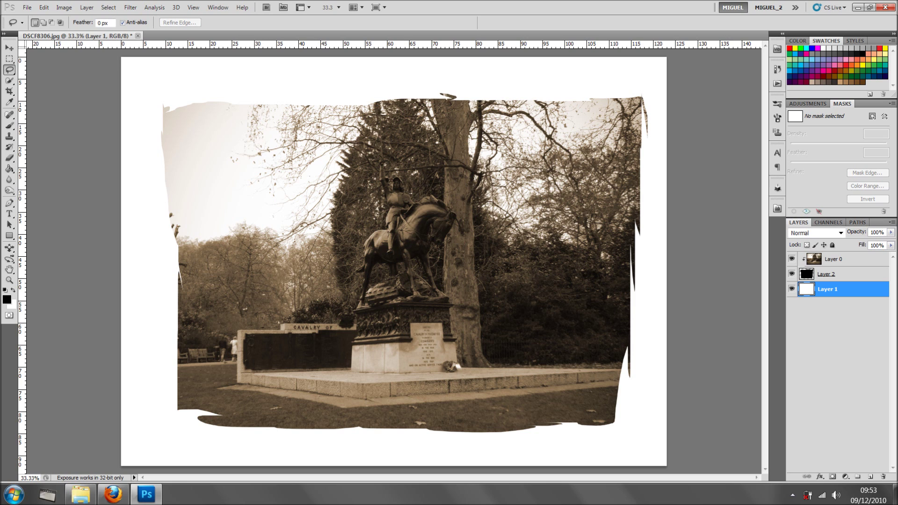
- Revert the inversion and the clipping, and delete Layer 1 and Layer 2
key(ctrl+z)
key(ctrl+alt+g)
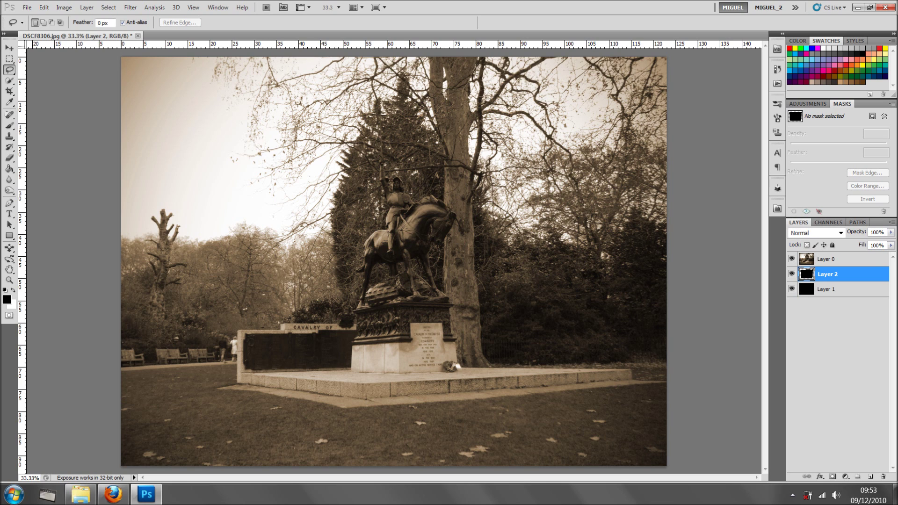
shift+click(852, 291)
drag(852, 292, 883, 477)
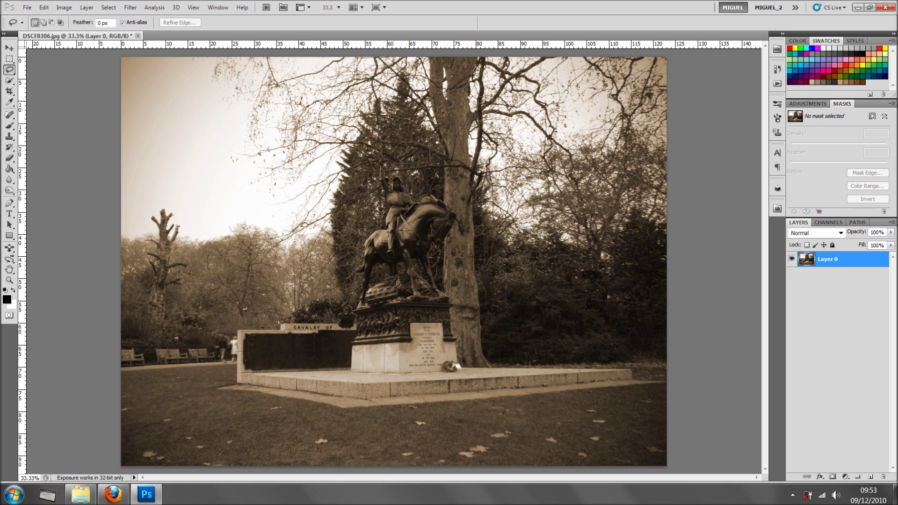
- Duplicate Layer 0, and choose the speckled 66 px brush tip for the Brush tool at a size of 174 px
drag(827, 259, 870, 477)
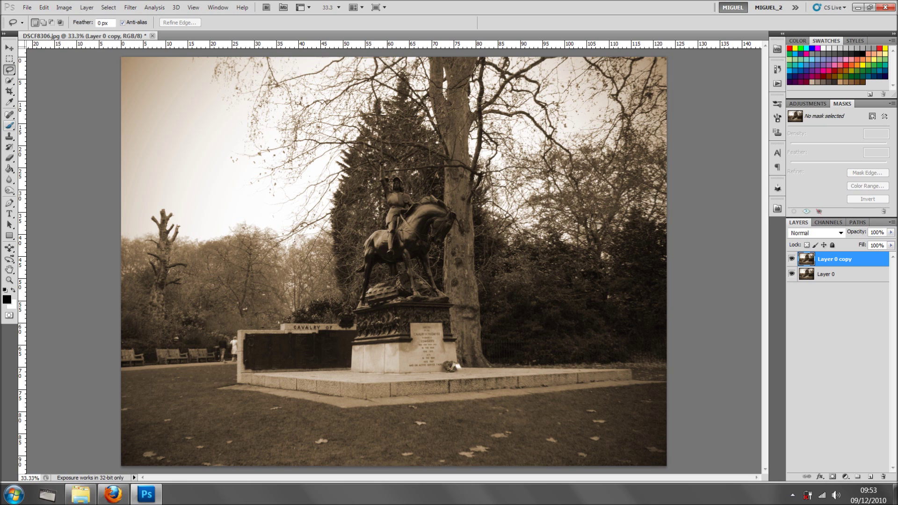
click(9, 125)
click(46, 23)
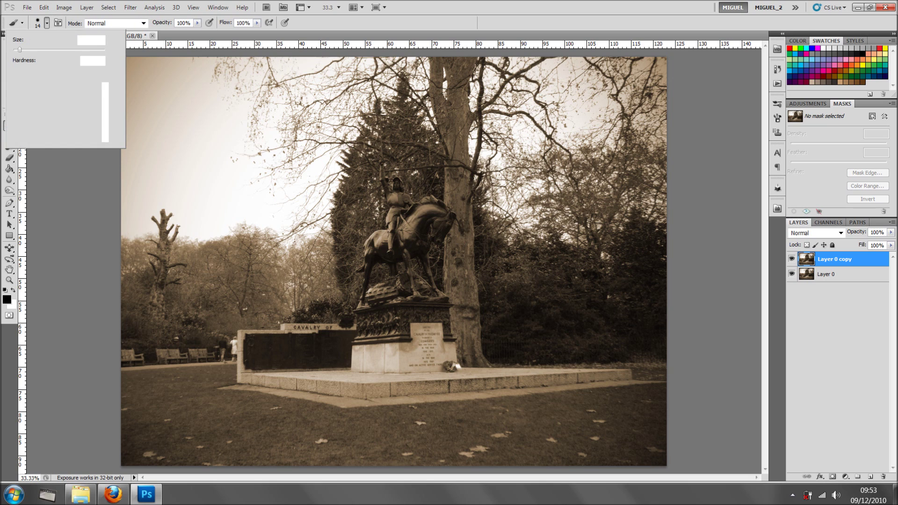
scroll(56, 112, down, 5)
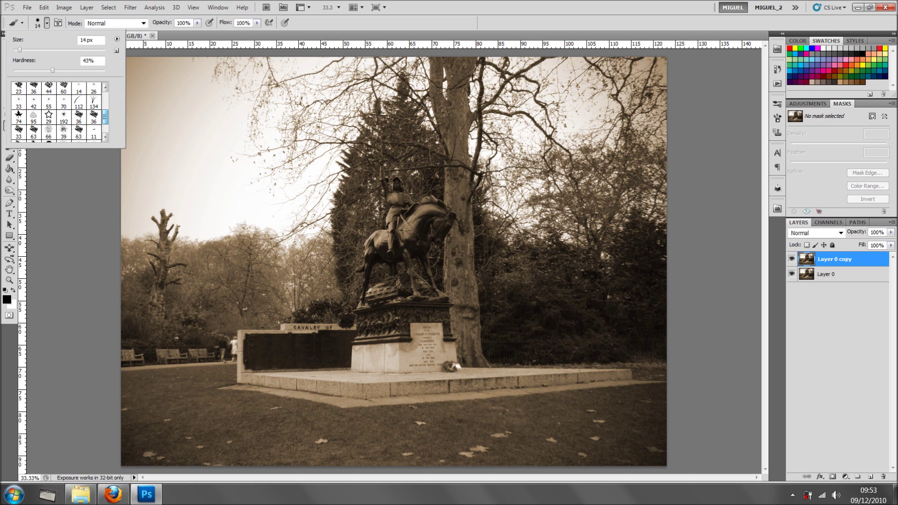
click(48, 132)
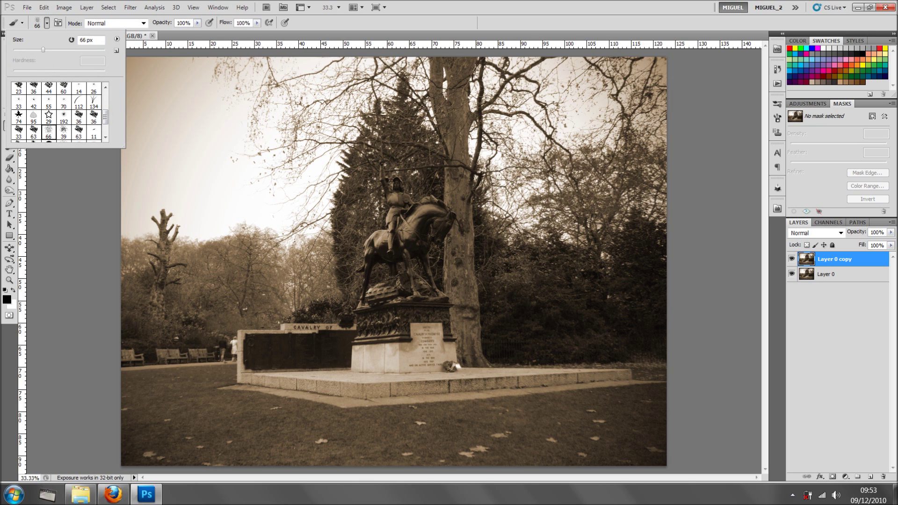
drag(43, 50, 76, 50)
key(Return)
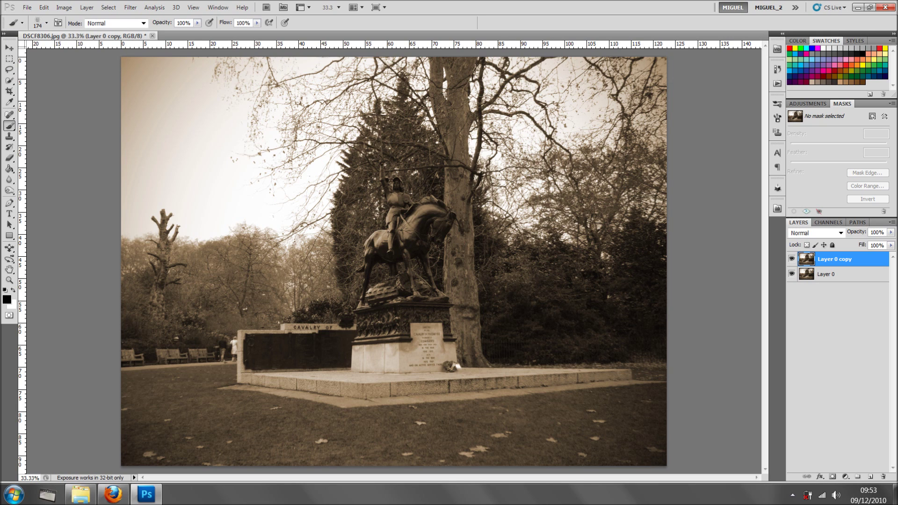
- In the brush settings, set the spacing to 33%, turn off Dual Brush and reduce Scatter to 0%
click(58, 23)
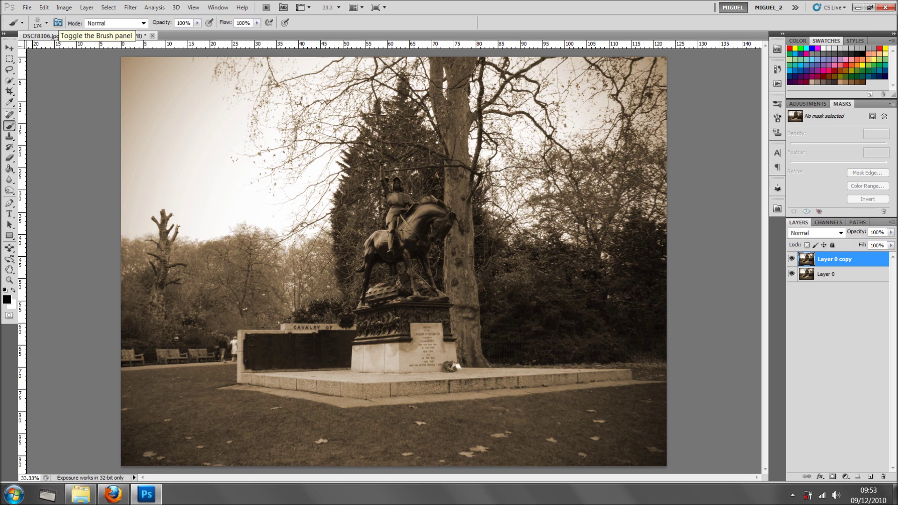
click(58, 23)
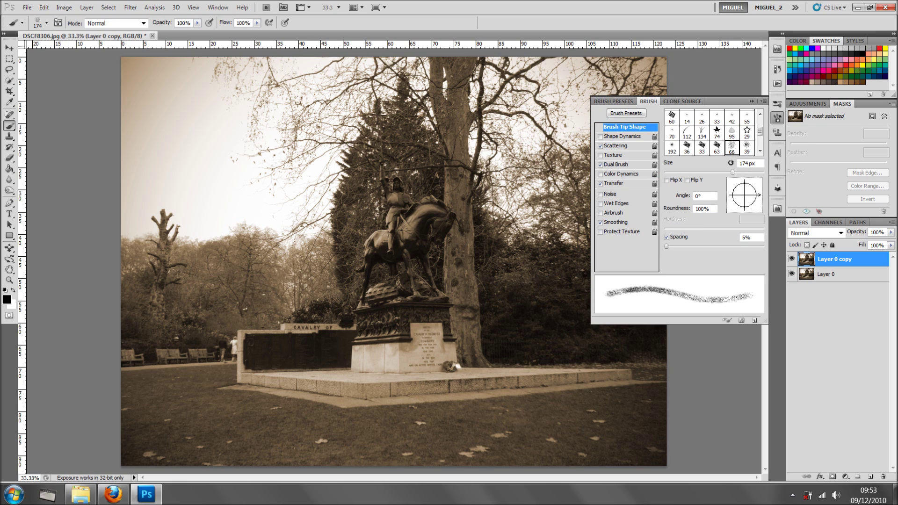
click(752, 101)
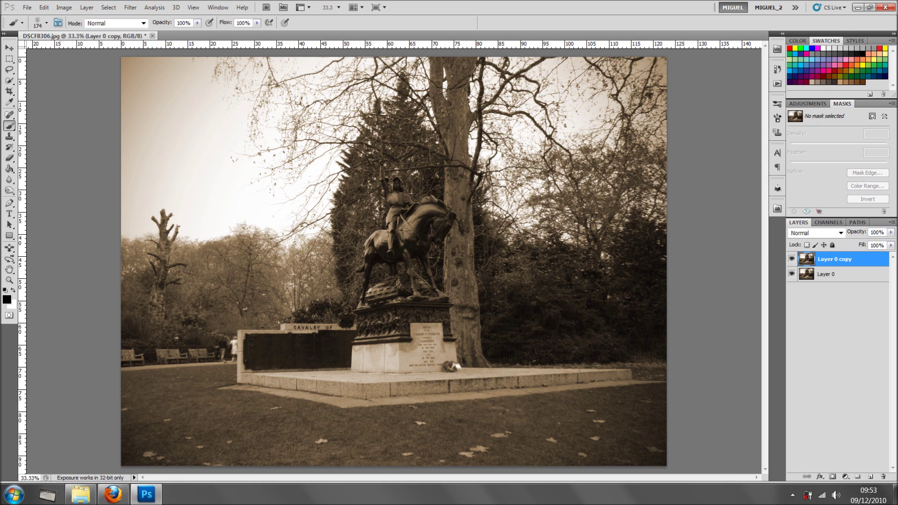
key(F5)
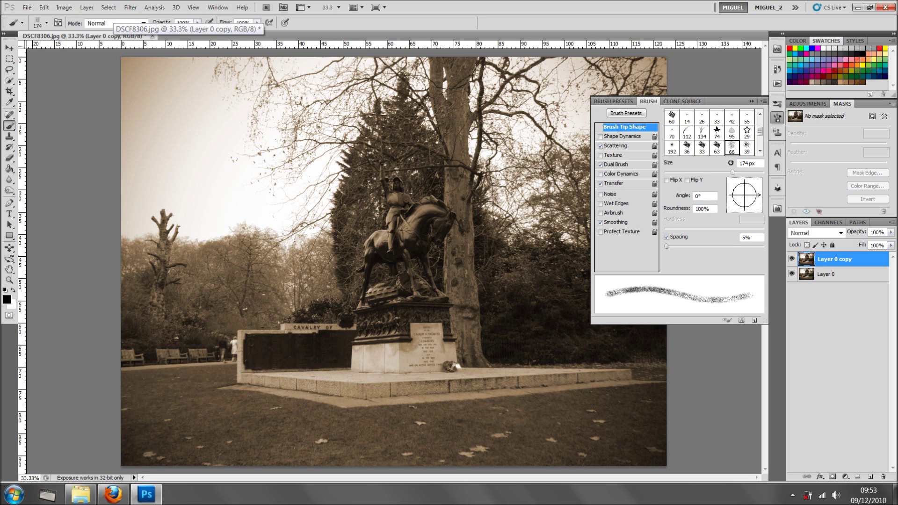
drag(666, 246, 680, 246)
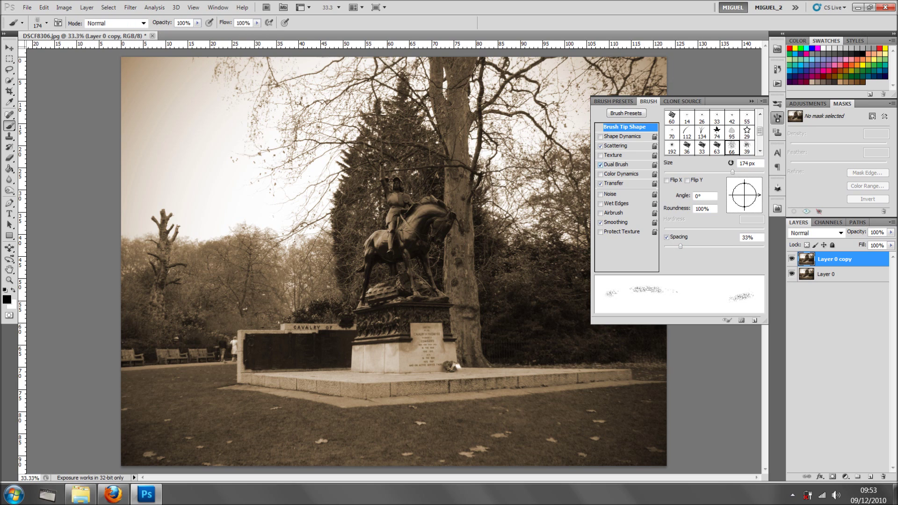
click(600, 165)
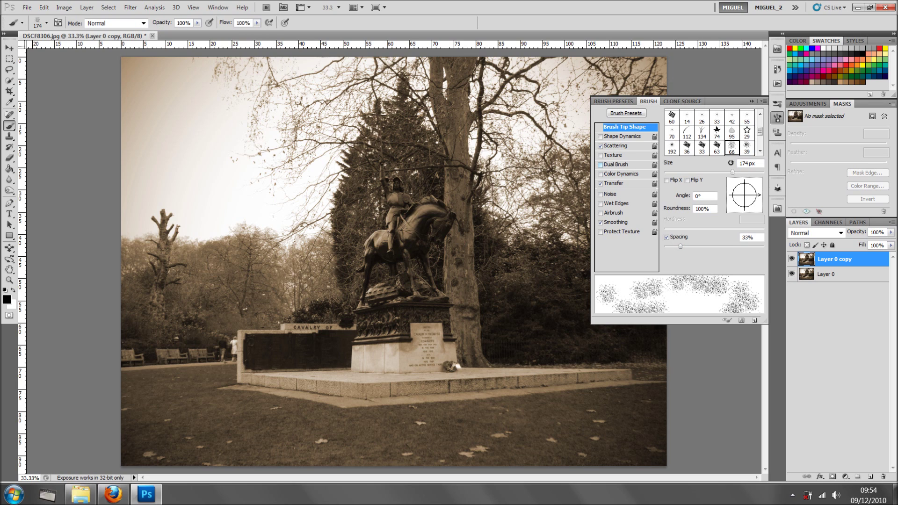
click(617, 145)
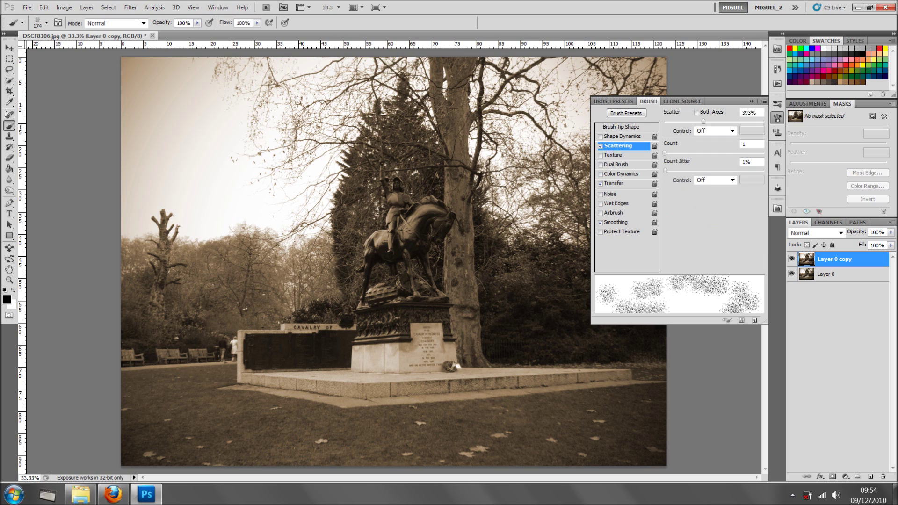
drag(703, 121, 664, 122)
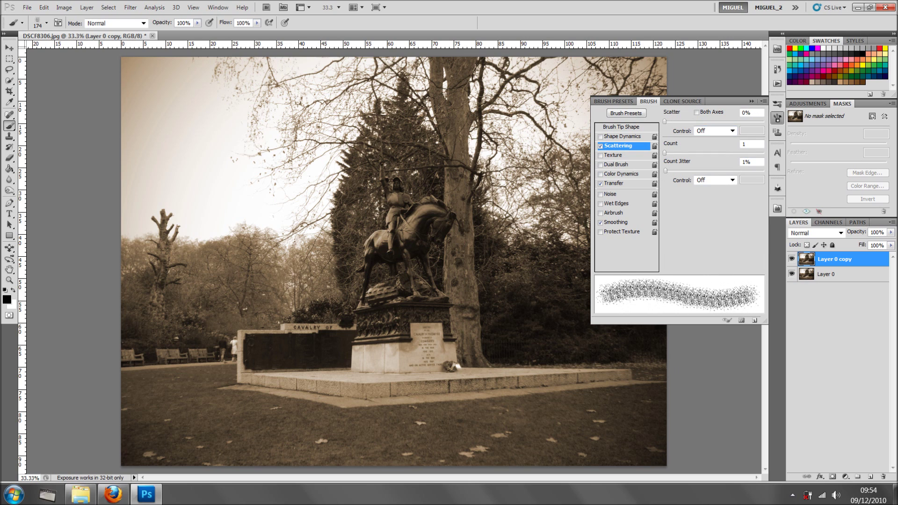
- Enable Shape Dynamics for the brush and widen its tip spacing to 81%
click(622, 137)
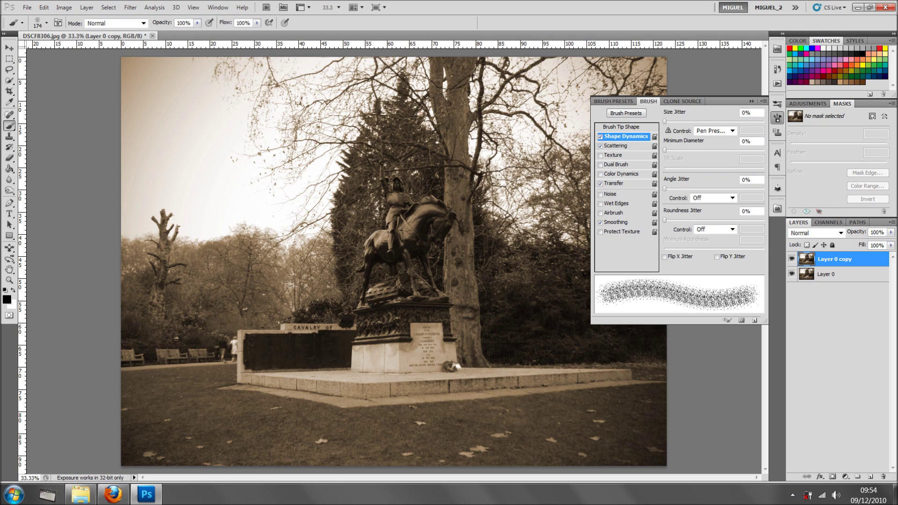
click(621, 127)
drag(680, 246, 705, 246)
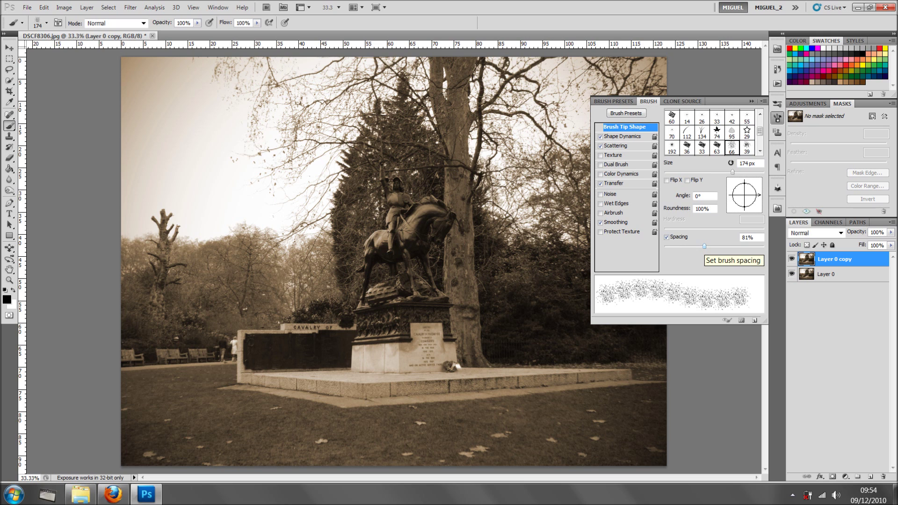
click(752, 101)
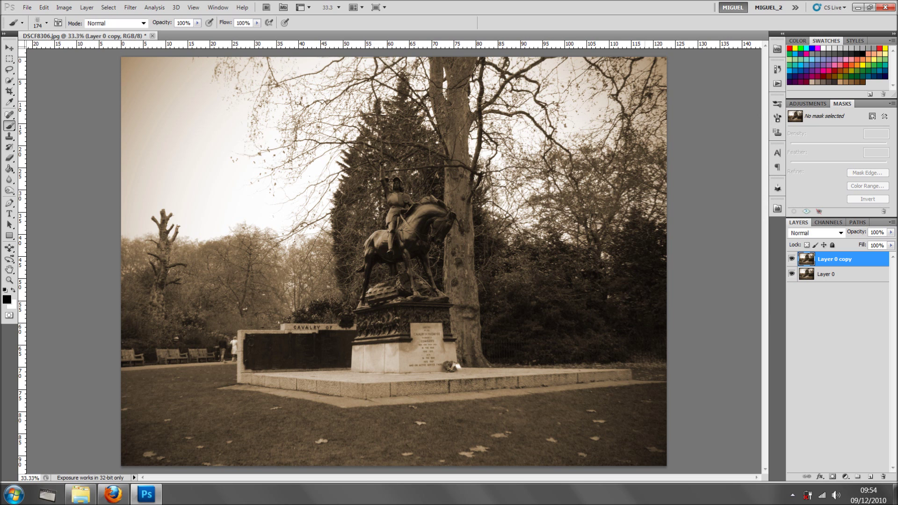
- Set the speckled brush's size to 191 px
scroll(439, 236, up, 1)
scroll(440, 236, down, 2)
right_click(130, 79)
right_click(286, 130)
drag(358, 149, 361, 150)
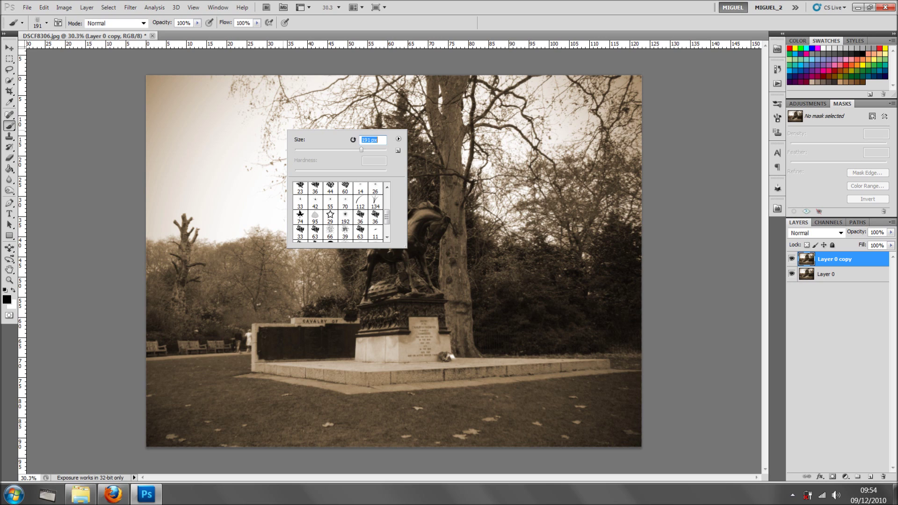
key(Return)
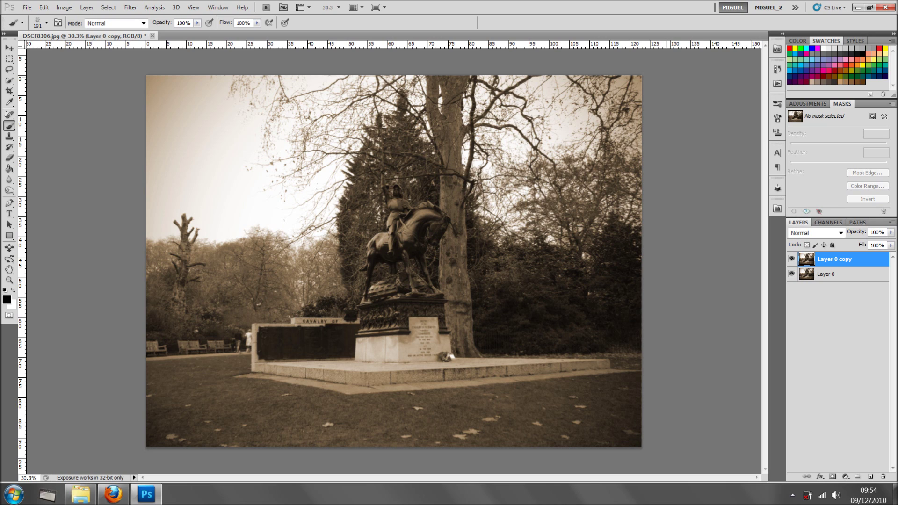
- Paint straight black speckled strokes twice along the photo's top edge and twice along its left edge on Layer 0 copy
shift+click(666, 77)
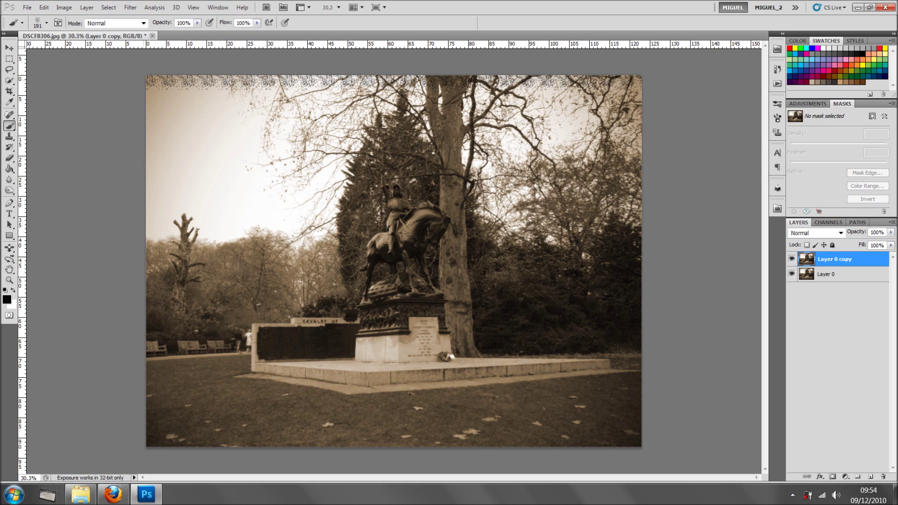
shift+click(132, 80)
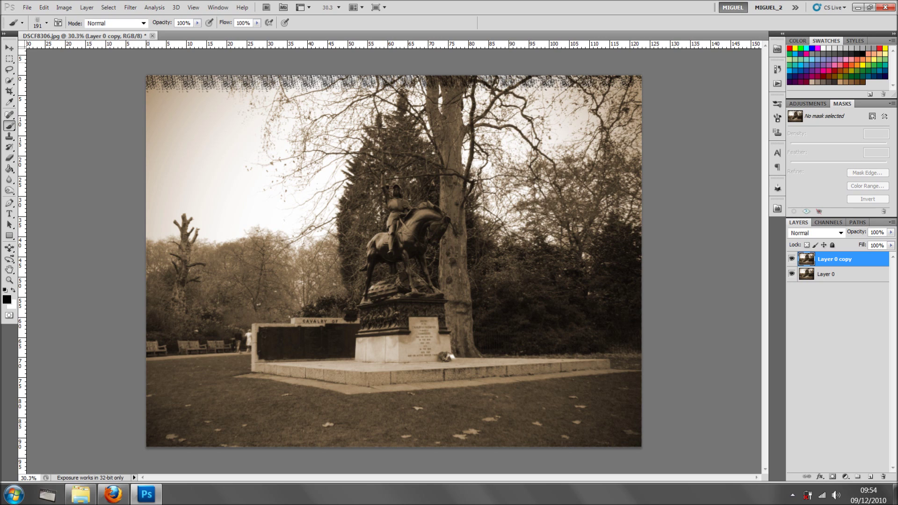
drag(150, 80, 150, 409)
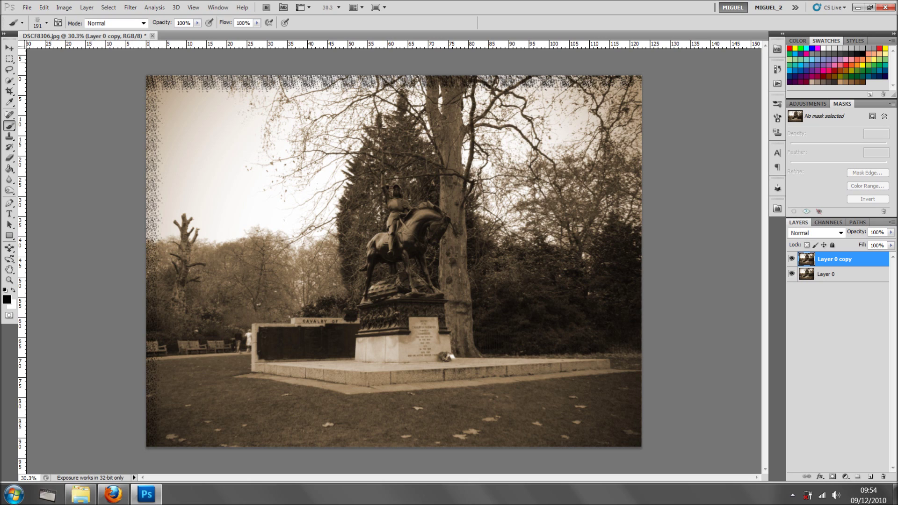
shift+click(147, 65)
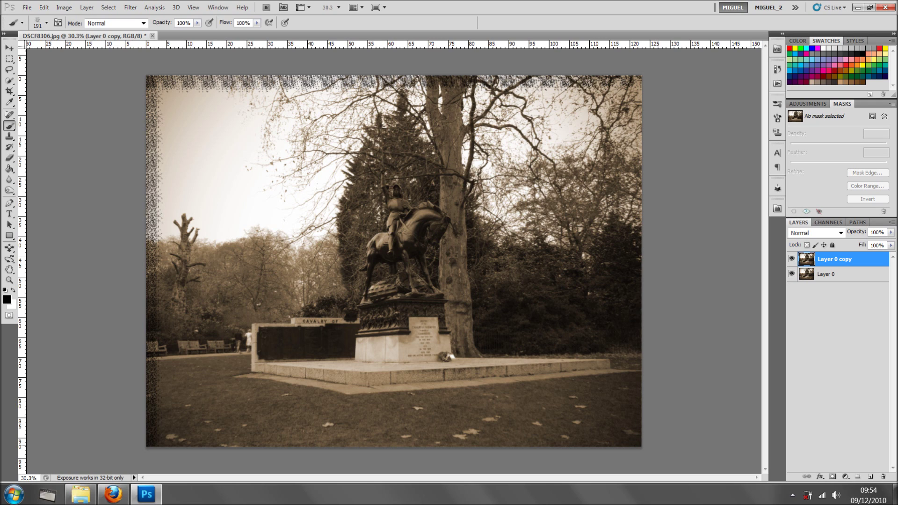
- Paint black speckled strokes along the photo's bottom and right edges to complete the rough border
drag(169, 442, 603, 442)
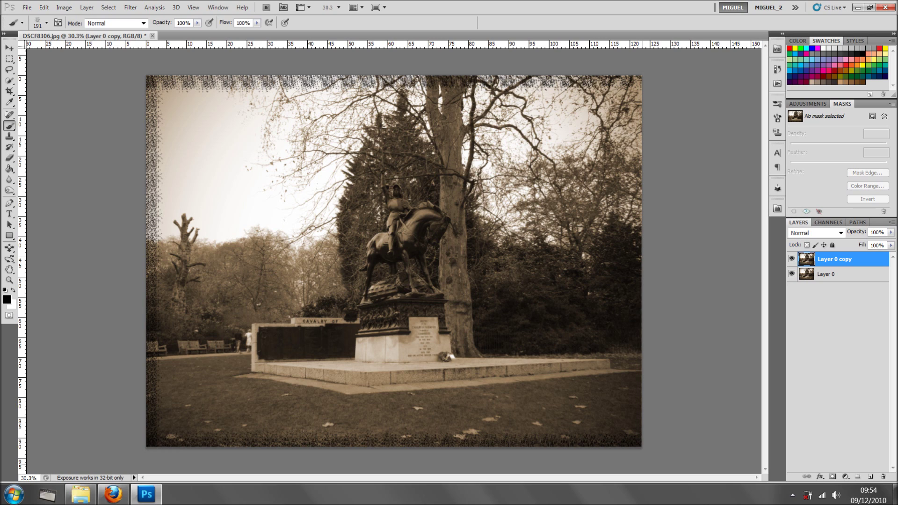
drag(634, 77, 635, 367)
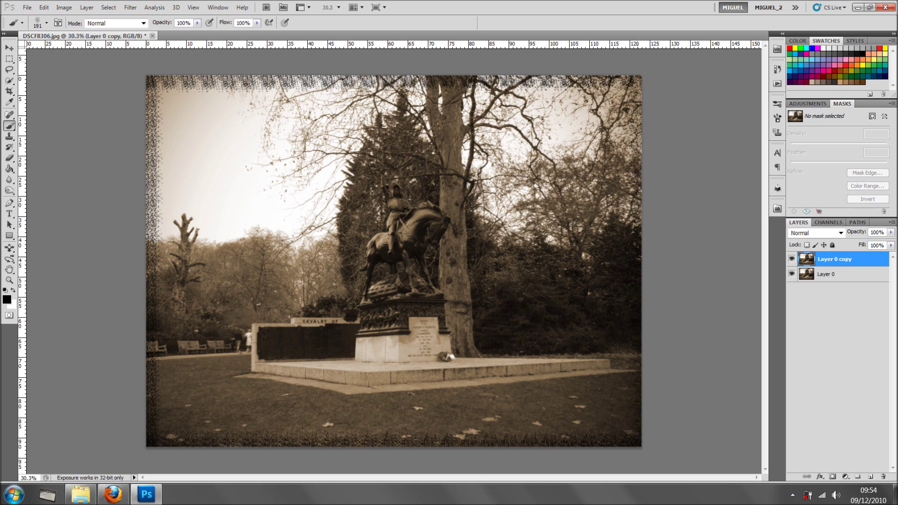
shift+click(641, 449)
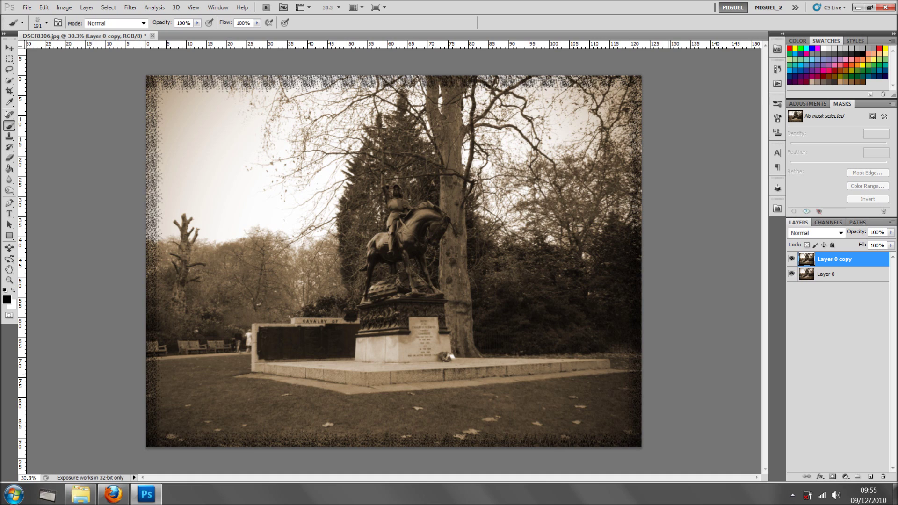
scroll(393, 261, down, 1)
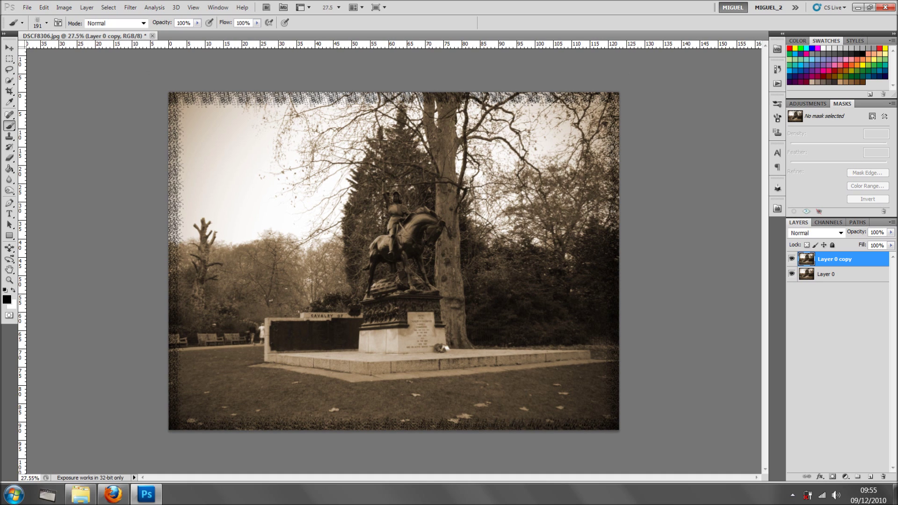